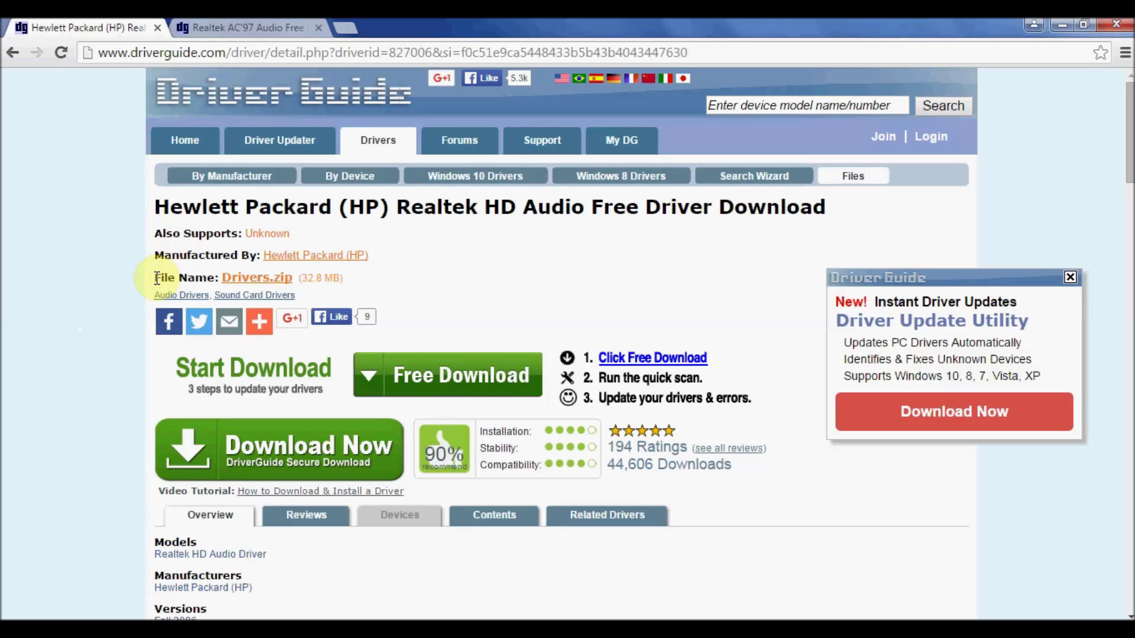
# Download the Realtek HD Audio driver Drivers.zip (31.2 MB) from the DriverGuide page.
pyautogui.click(259, 280)
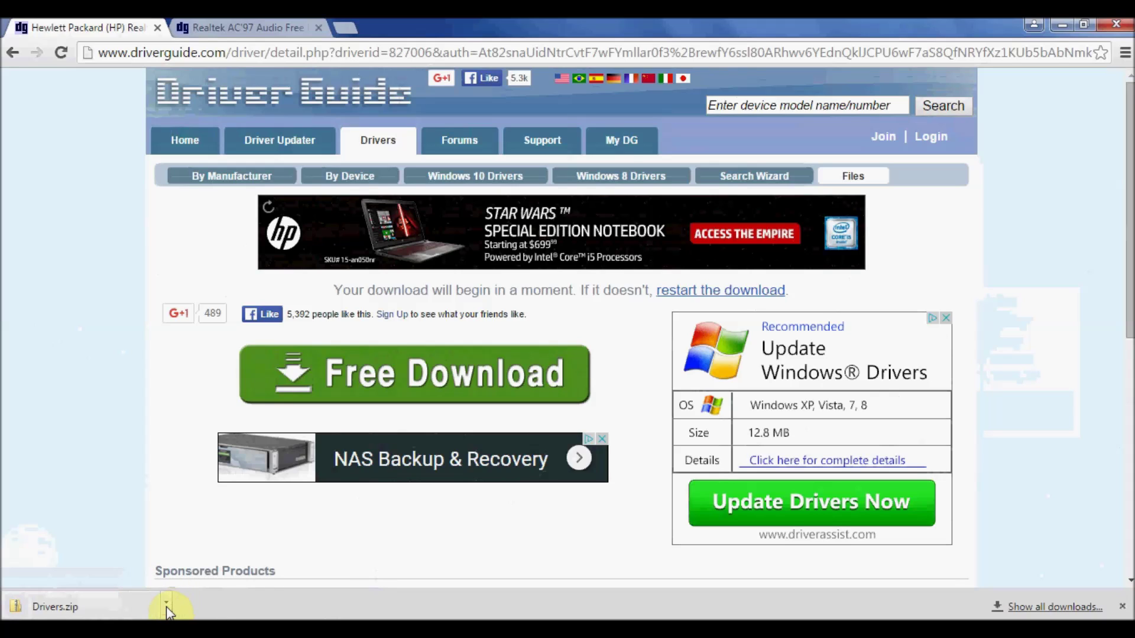
pyautogui.click(167, 608)
# Show the downloaded Drivers.zip in its C:\downloads folder in Windows Explorer.
pyautogui.click(195, 543)
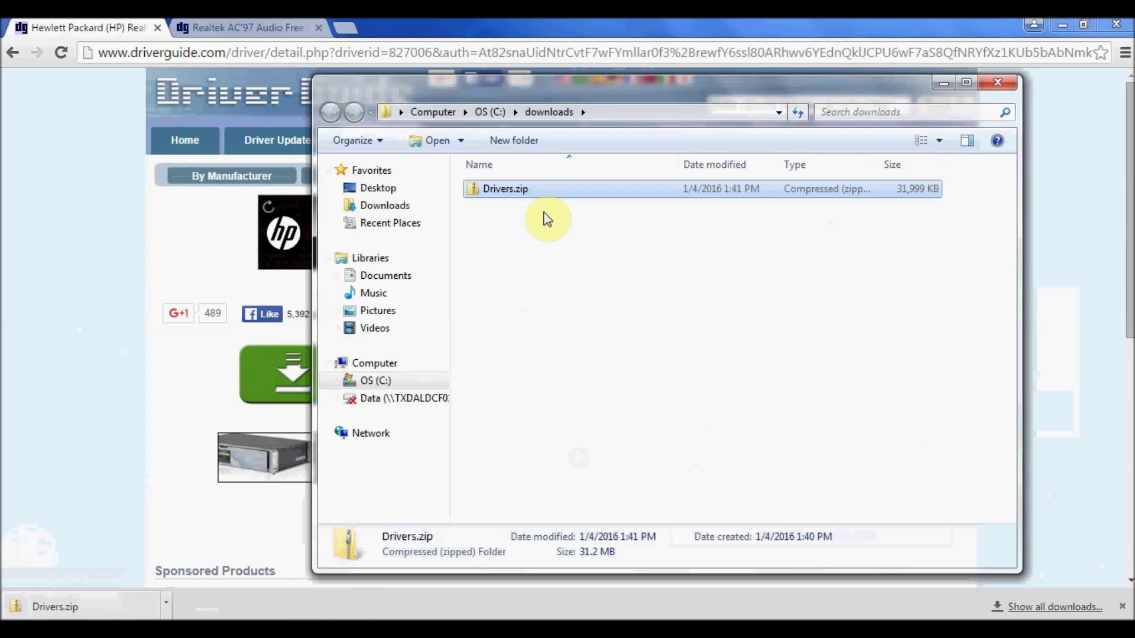
pyautogui.rightClick(527, 192)
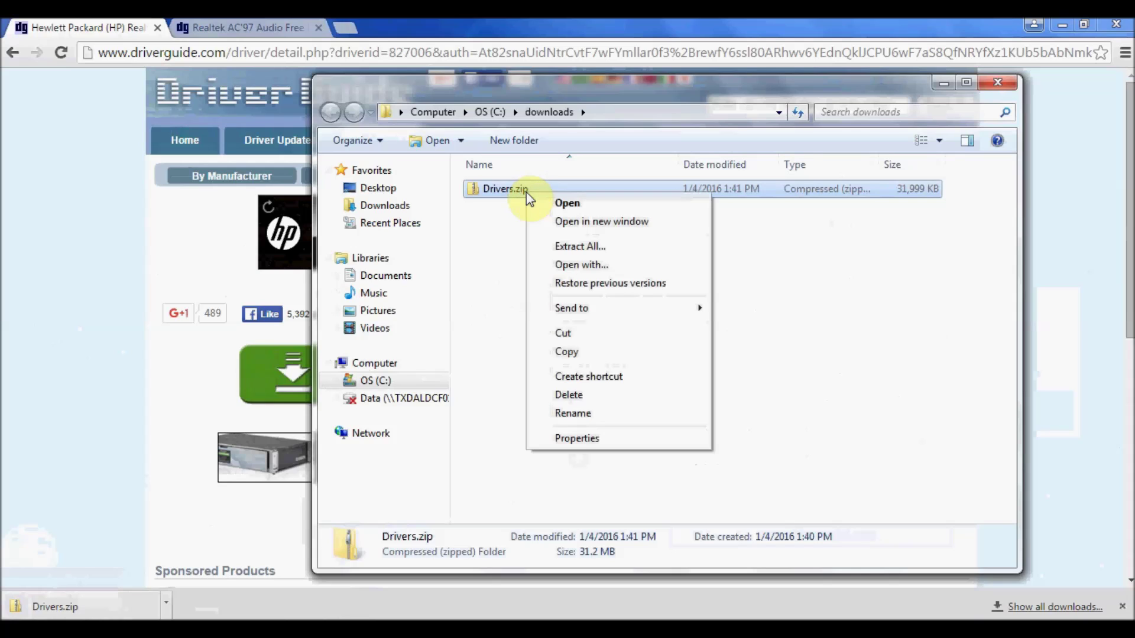
# Extract all of Drivers.zip to C:\downloads\Drivers and open the new Drivers folder.
pyautogui.click(571, 249)
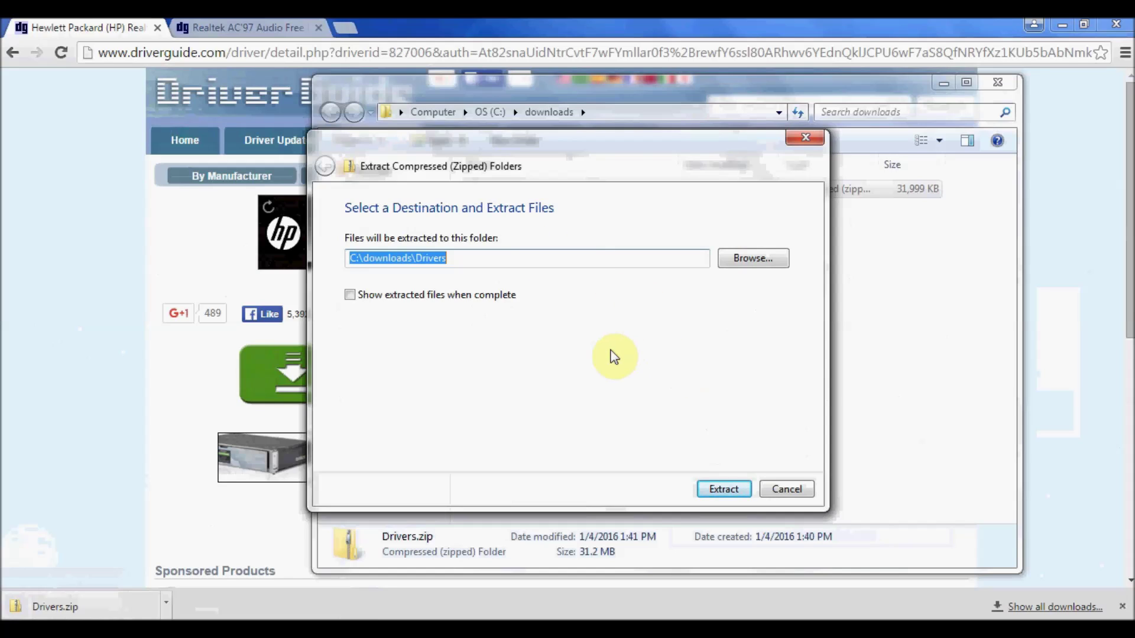
pyautogui.click(723, 489)
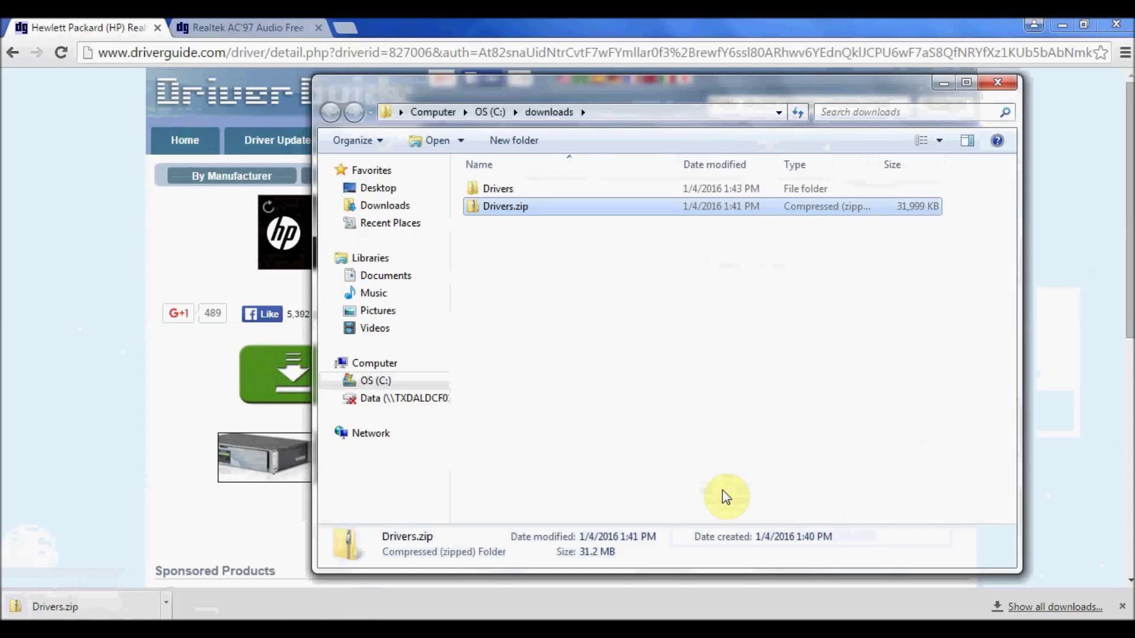
pyautogui.click(508, 189)
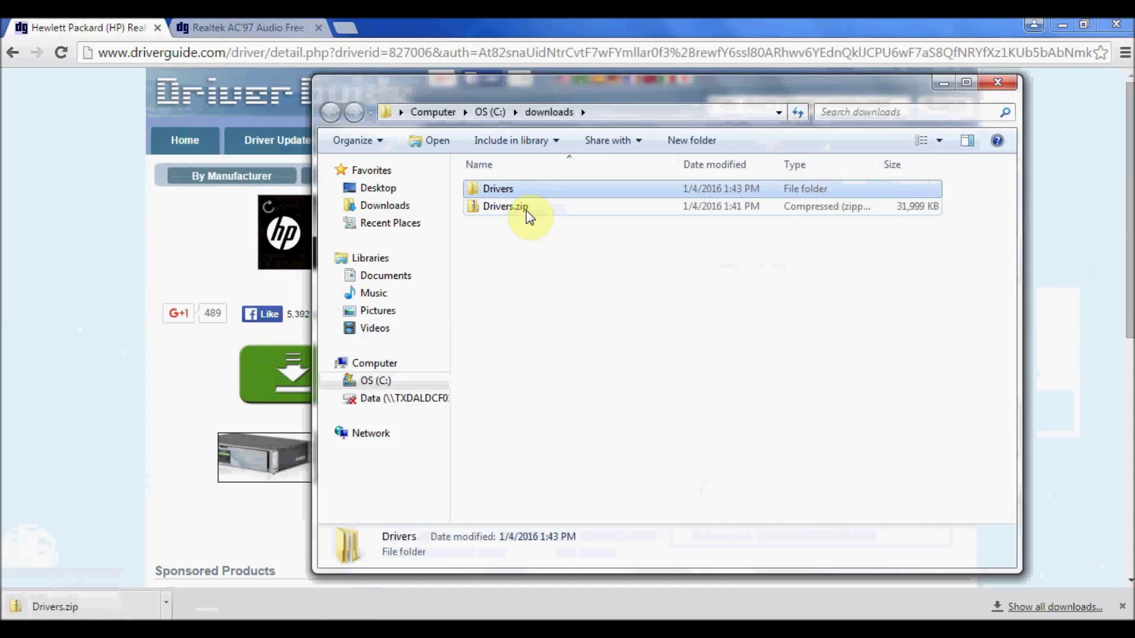
pyautogui.doubleClick(523, 191)
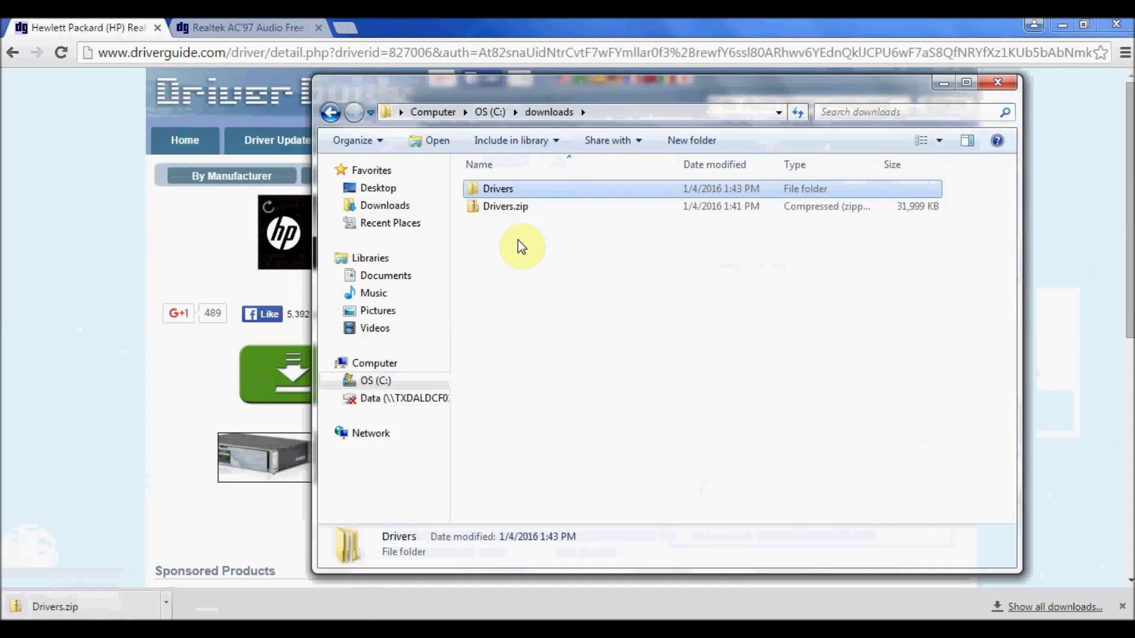
# On the Realtek AC'97 Audio driver page, download WDM_A406.rar.
pyautogui.click(118, 260)
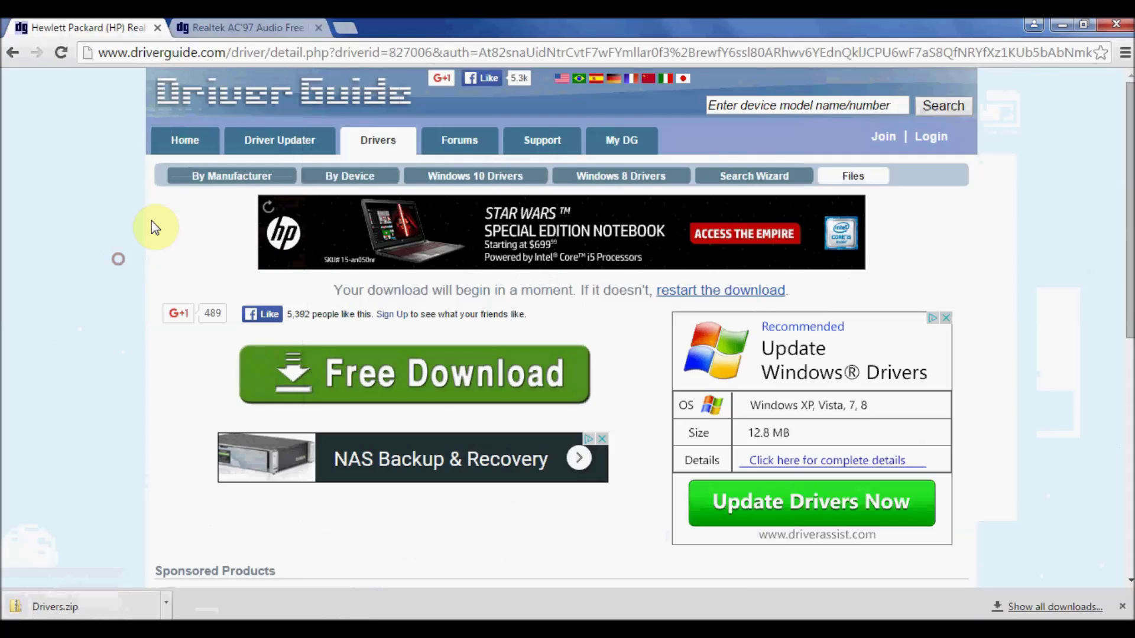
pyautogui.click(242, 27)
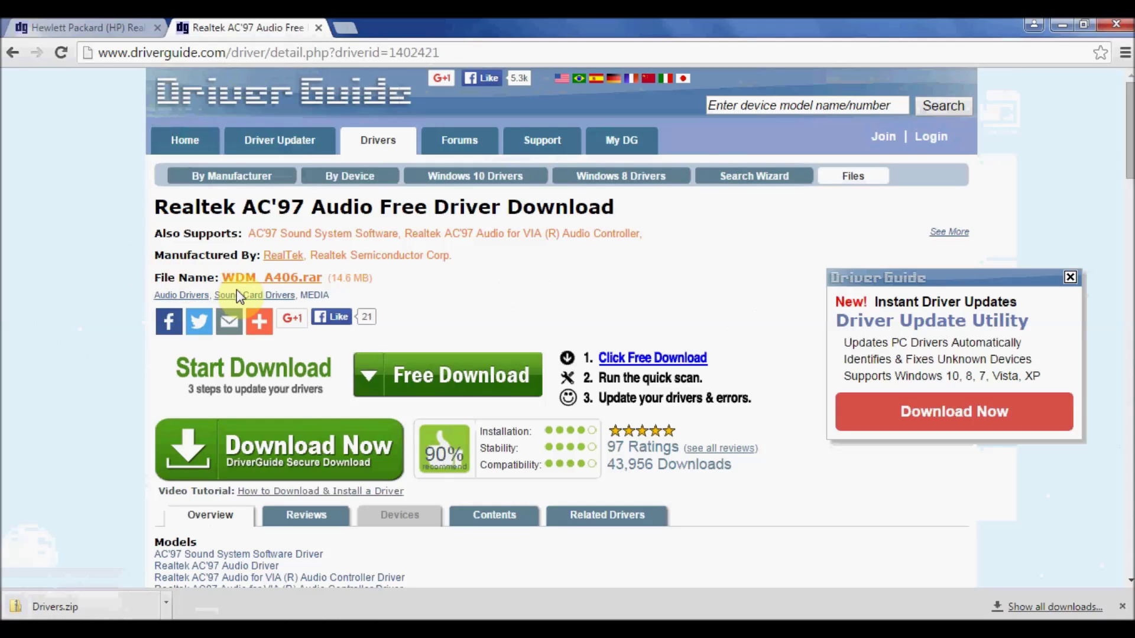
pyautogui.click(306, 286)
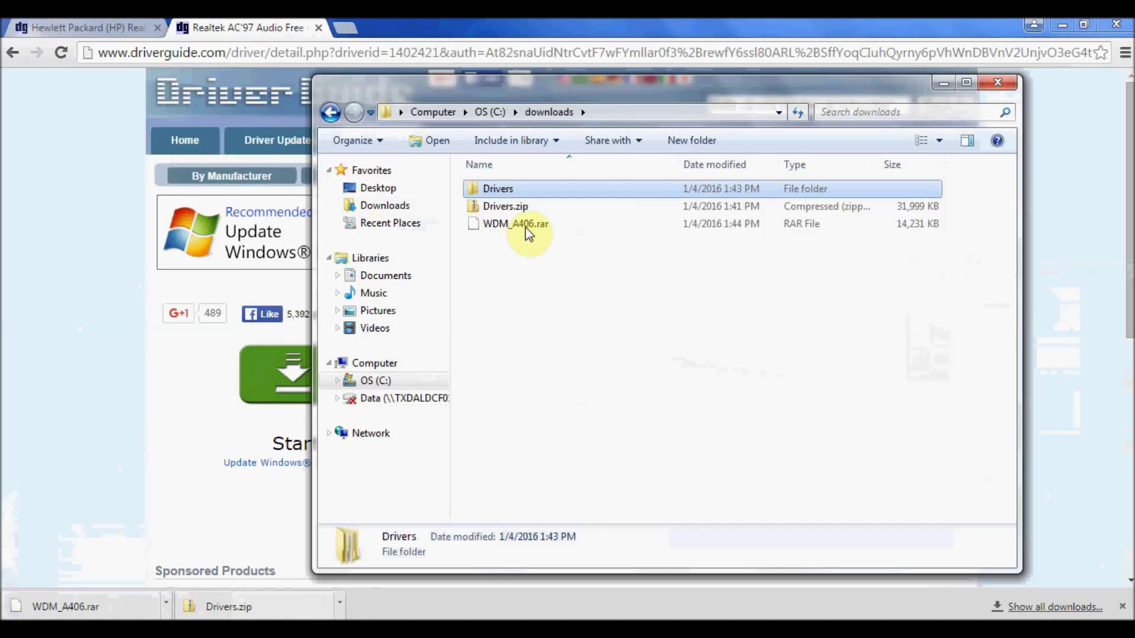
# Select the downloaded WDM_A406.rar (13.8 MB) in C:\downloads.
pyautogui.click(527, 227)
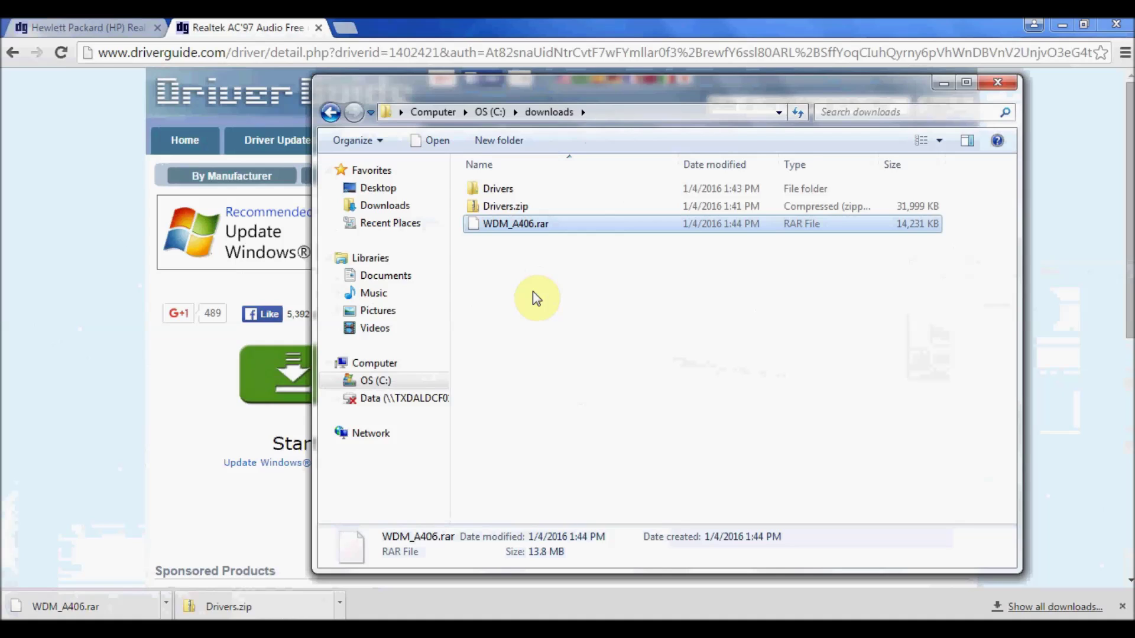
# Search Google for '7-zip' in a new browser tab.
pyautogui.click(462, 30)
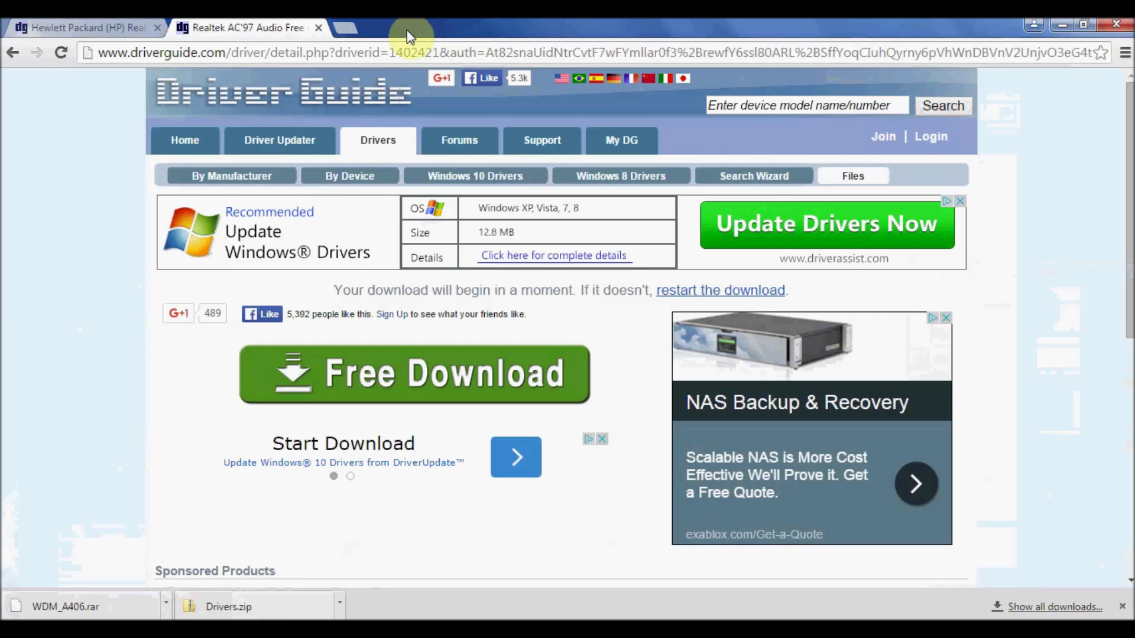
pyautogui.click(348, 29)
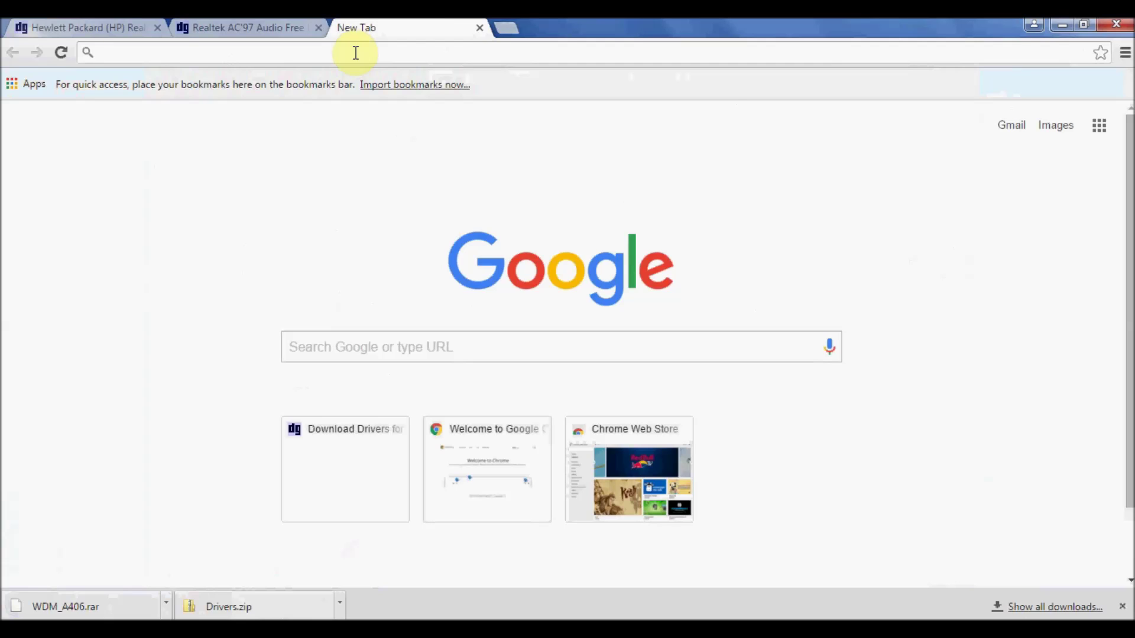
pyautogui.click(336, 342)
pyautogui.write('7')
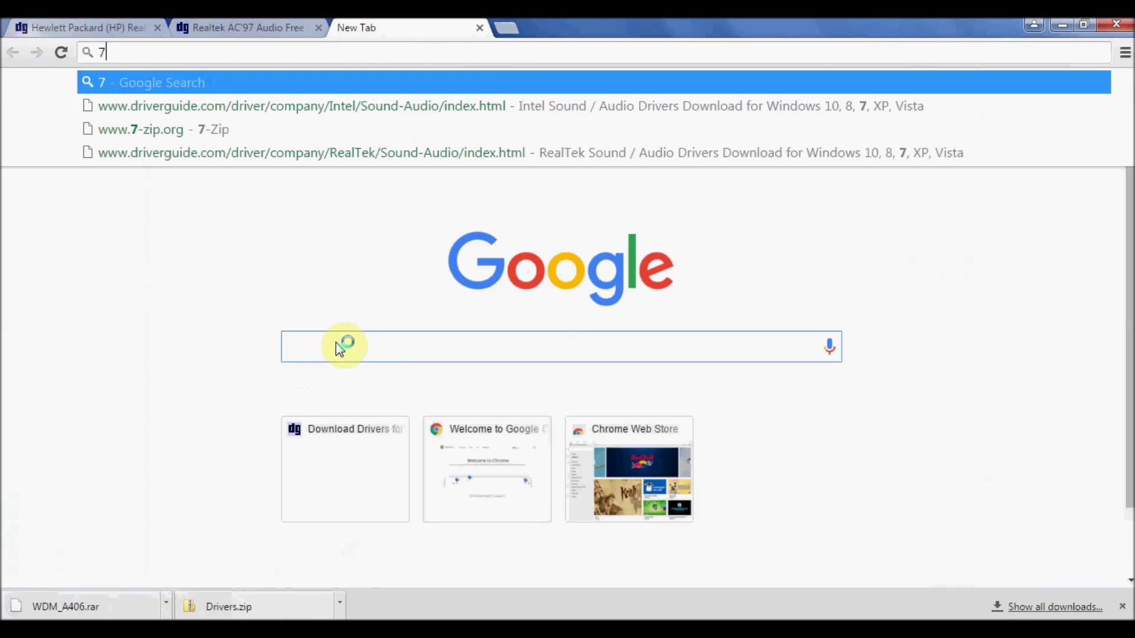
pyautogui.write('-z')
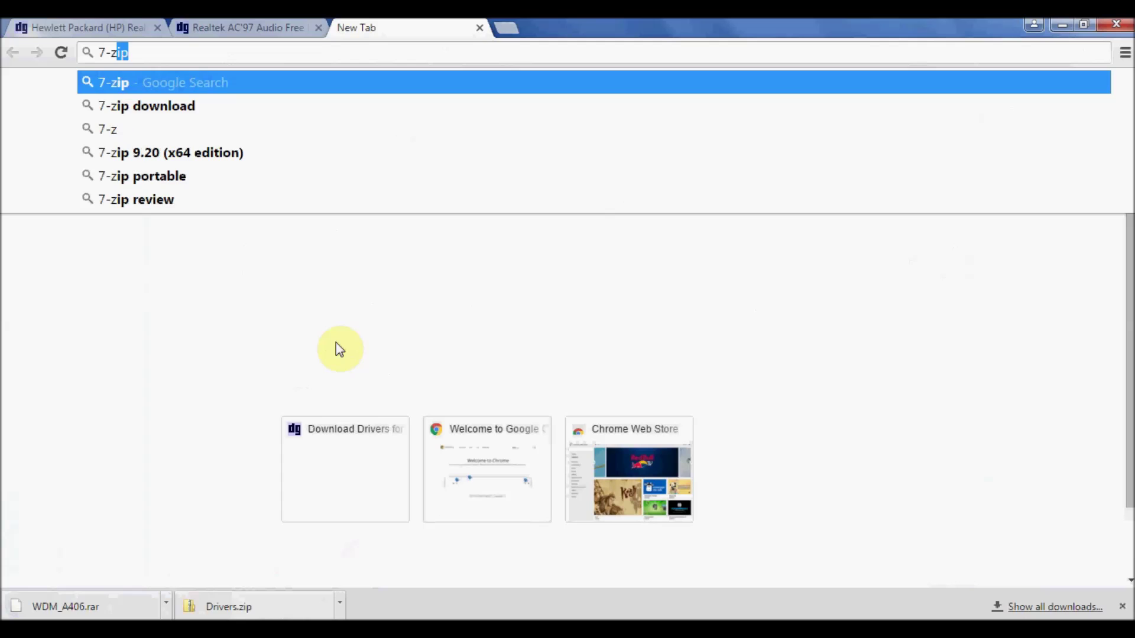
pyautogui.write('ip')
pyautogui.press('Return')
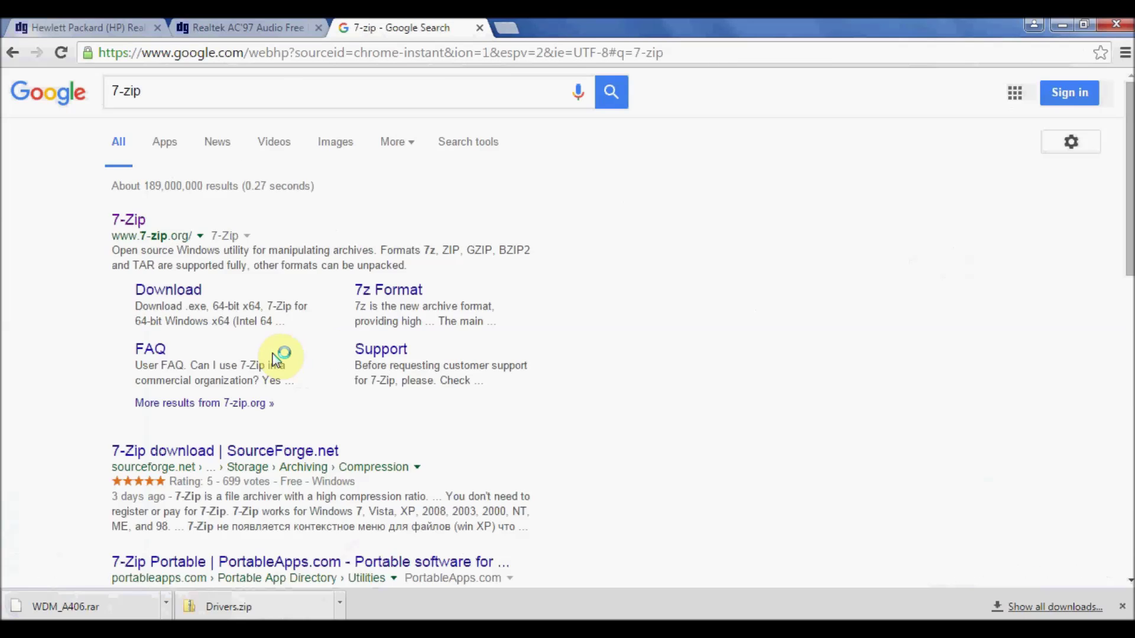
# Download the 32-bit 7z1514.exe from 7-zip.org and install 7-Zip 15.14 to its default folder.
pyautogui.click(140, 230)
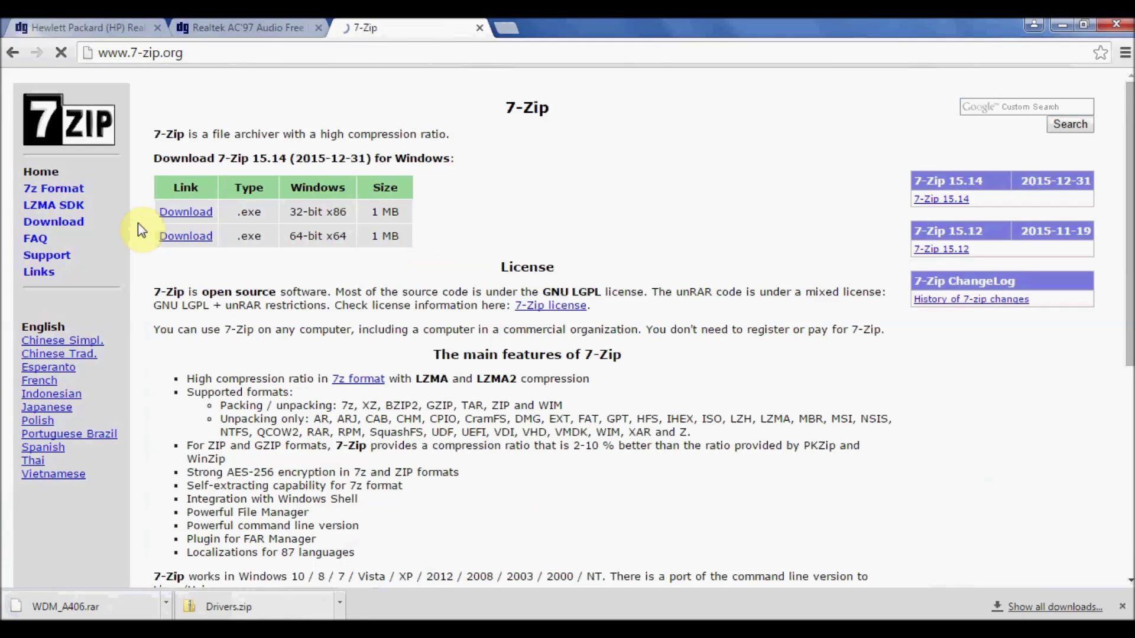
pyautogui.click(186, 213)
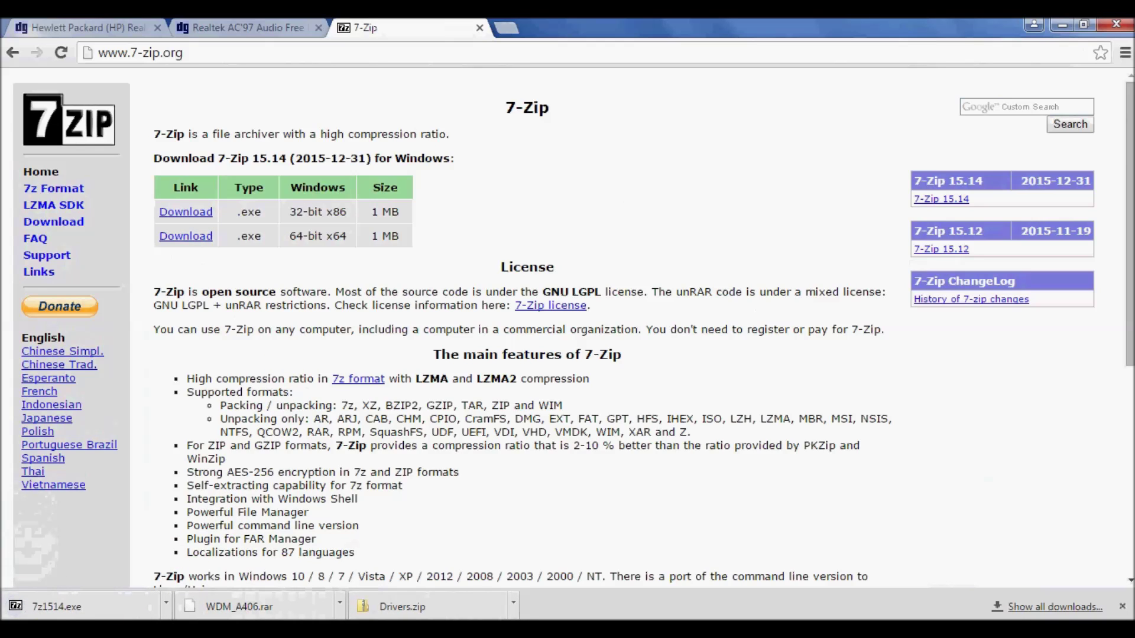
pyautogui.click(59, 609)
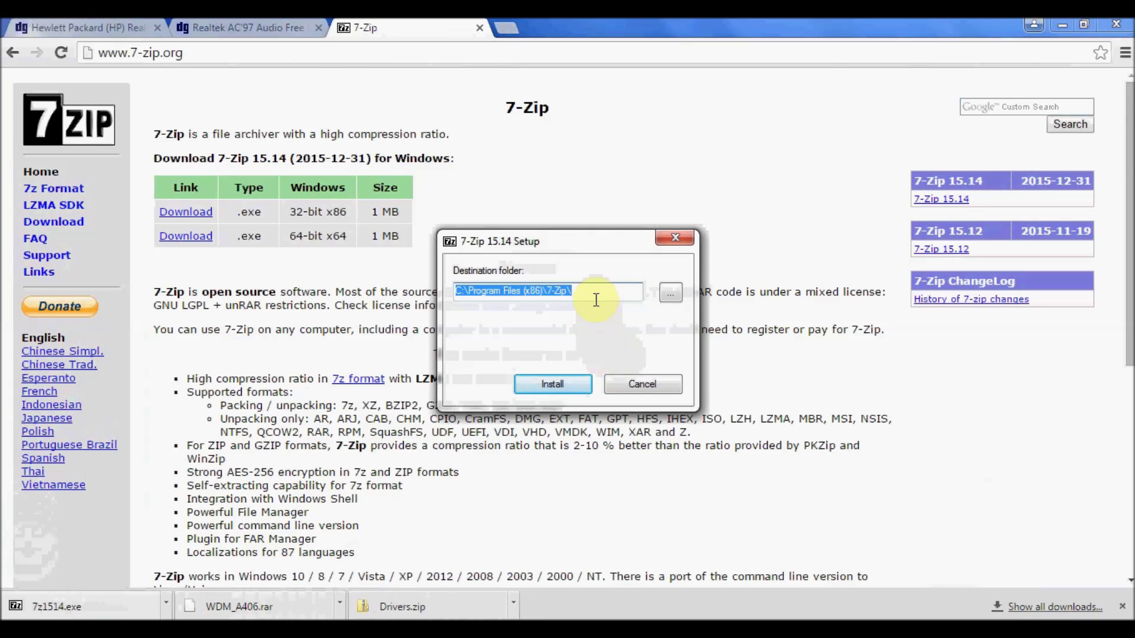
pyautogui.click(550, 386)
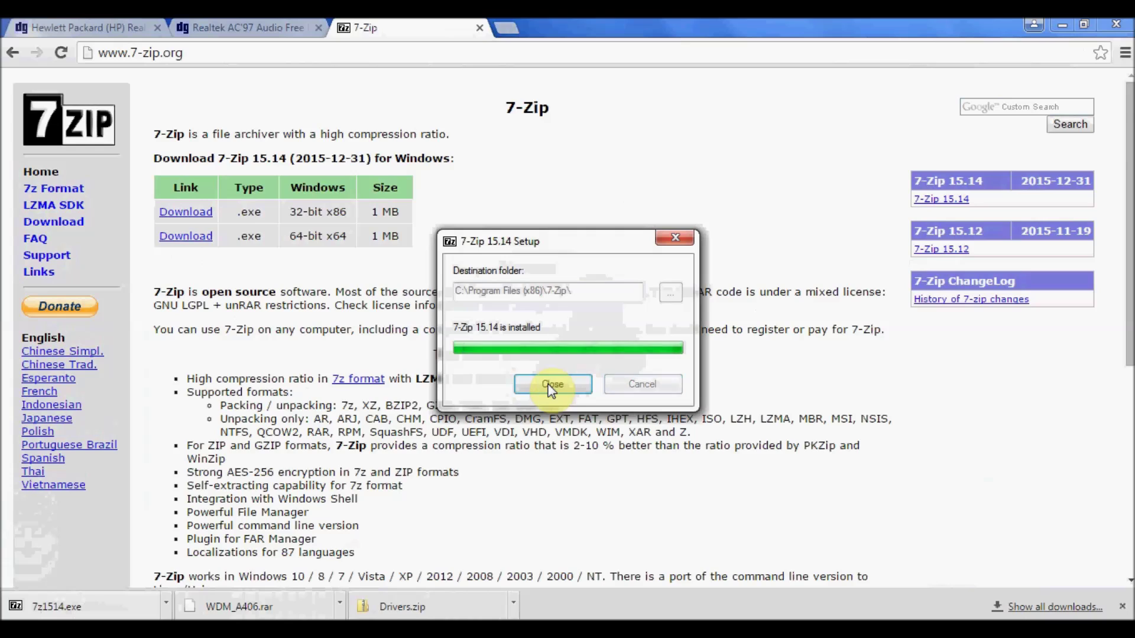
pyautogui.click(551, 385)
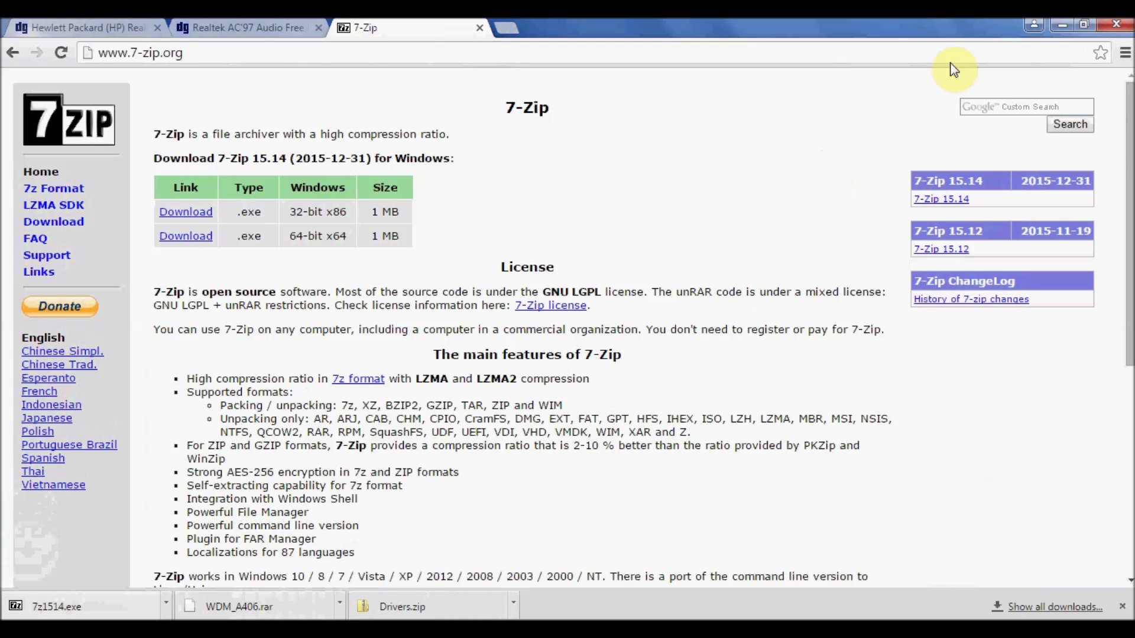
pyautogui.click(1062, 28)
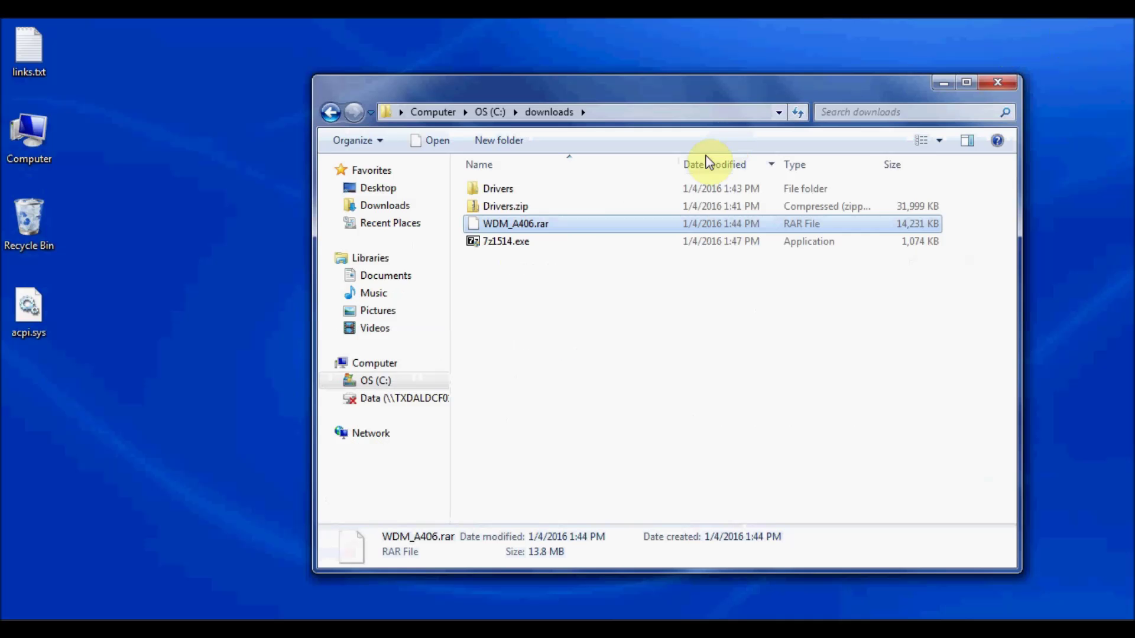
# Launch 7-Zip File Manager from the Start menu and select WDM_A406.rar in c:\downloads.
pyautogui.click(157, 536)
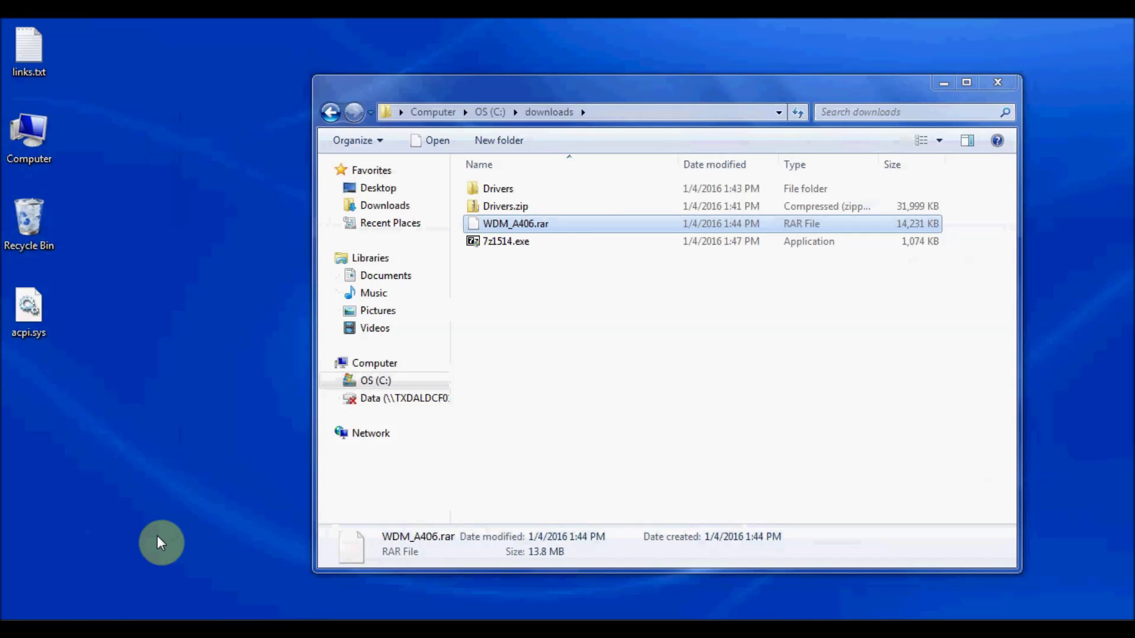
pyautogui.click(20, 626)
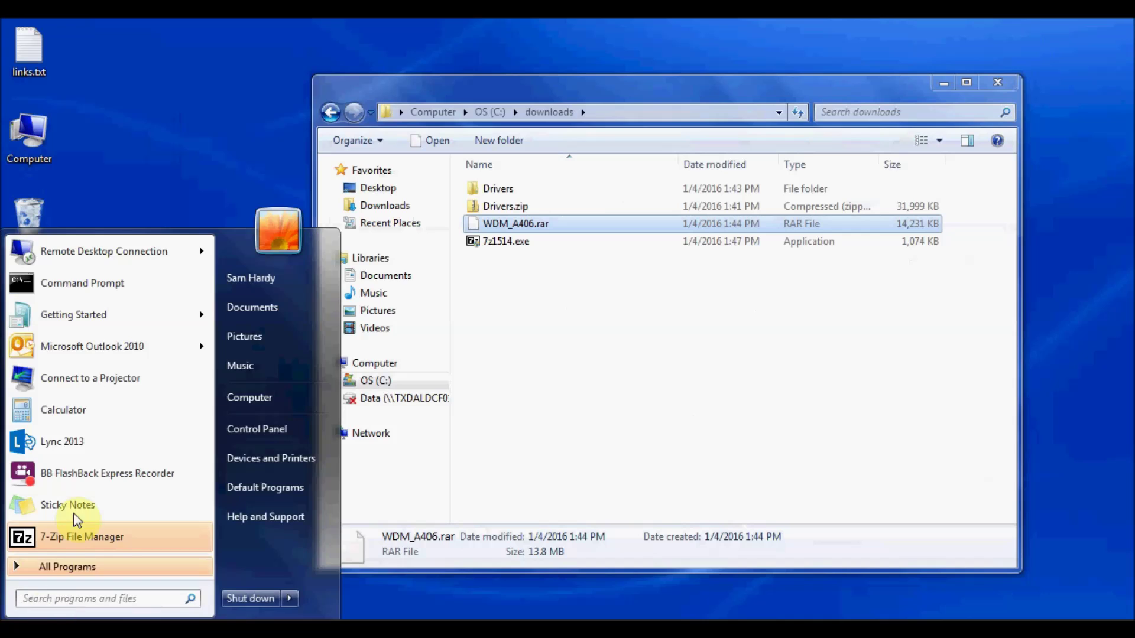
pyautogui.click(80, 541)
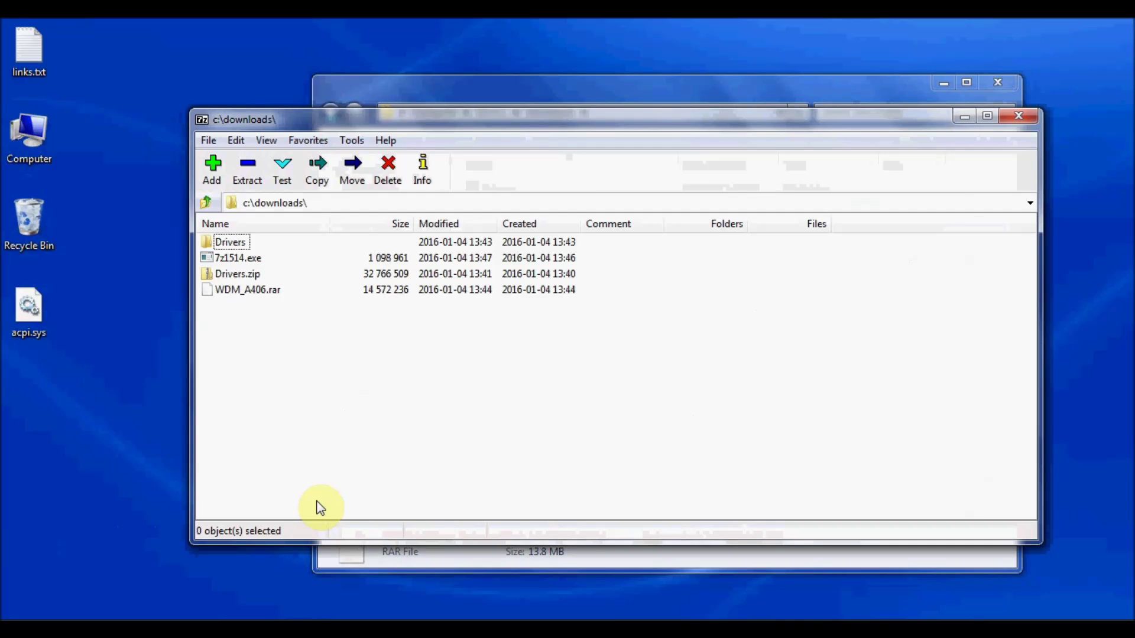
pyautogui.click(252, 295)
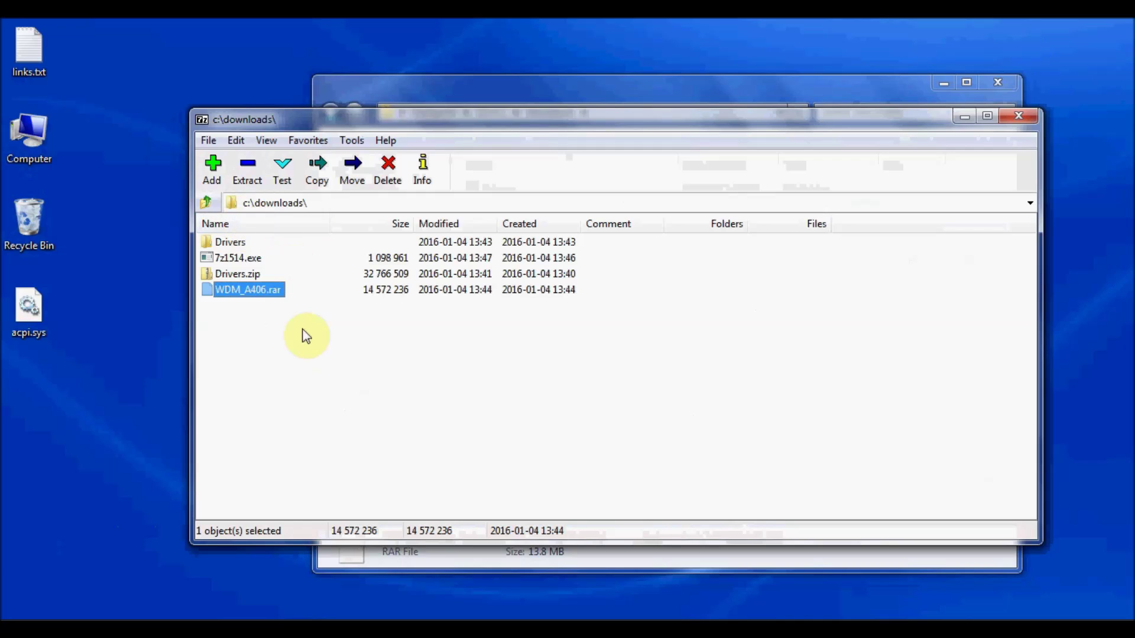
# Extract WDM_A406.rar with destination path c:\downloads\extracted.
pyautogui.click(248, 176)
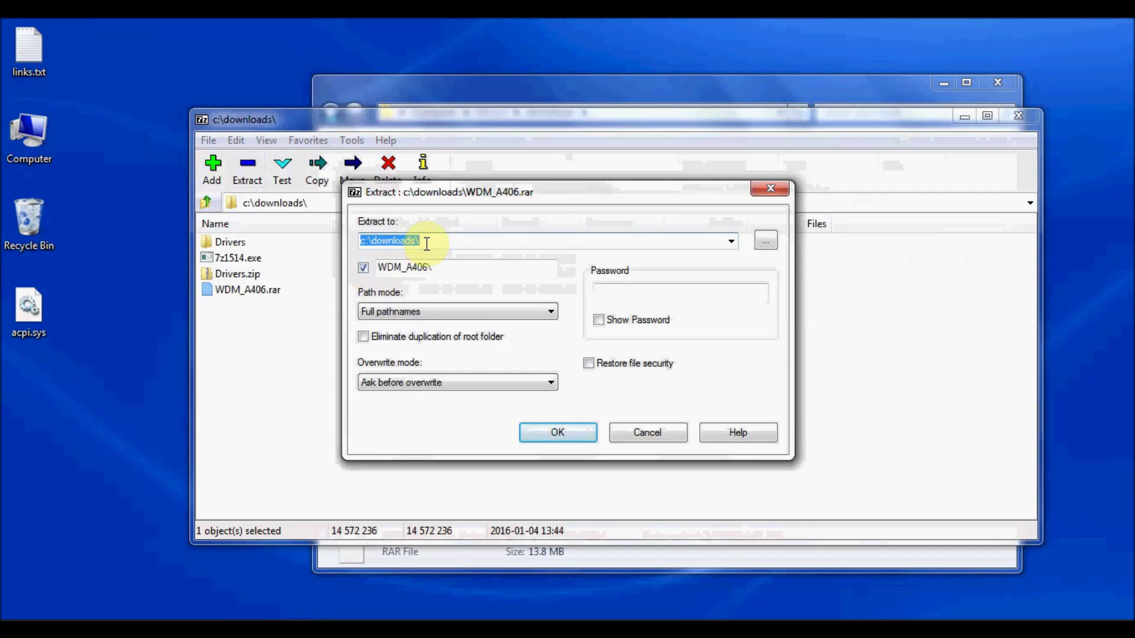
pyautogui.click(427, 244)
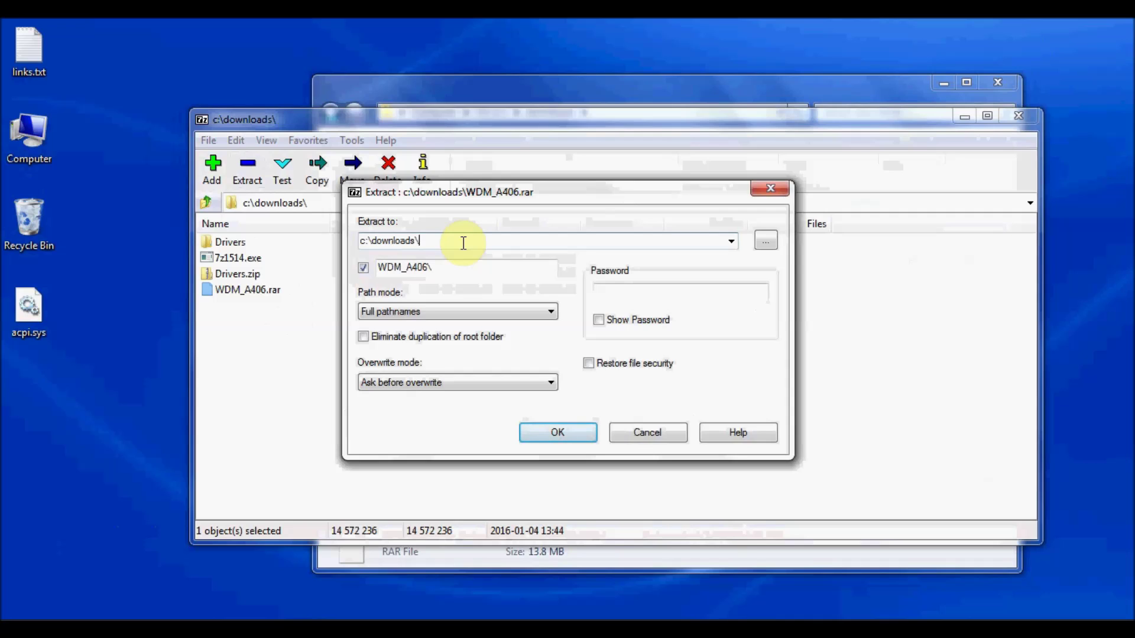
pyautogui.write('extracted')
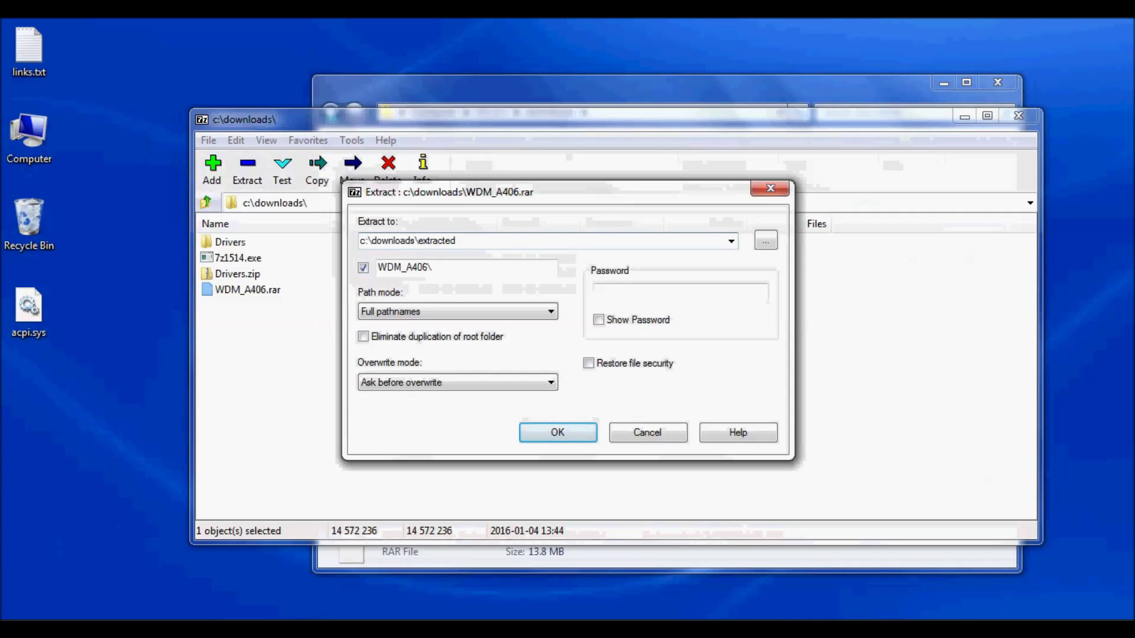
pyautogui.click(550, 436)
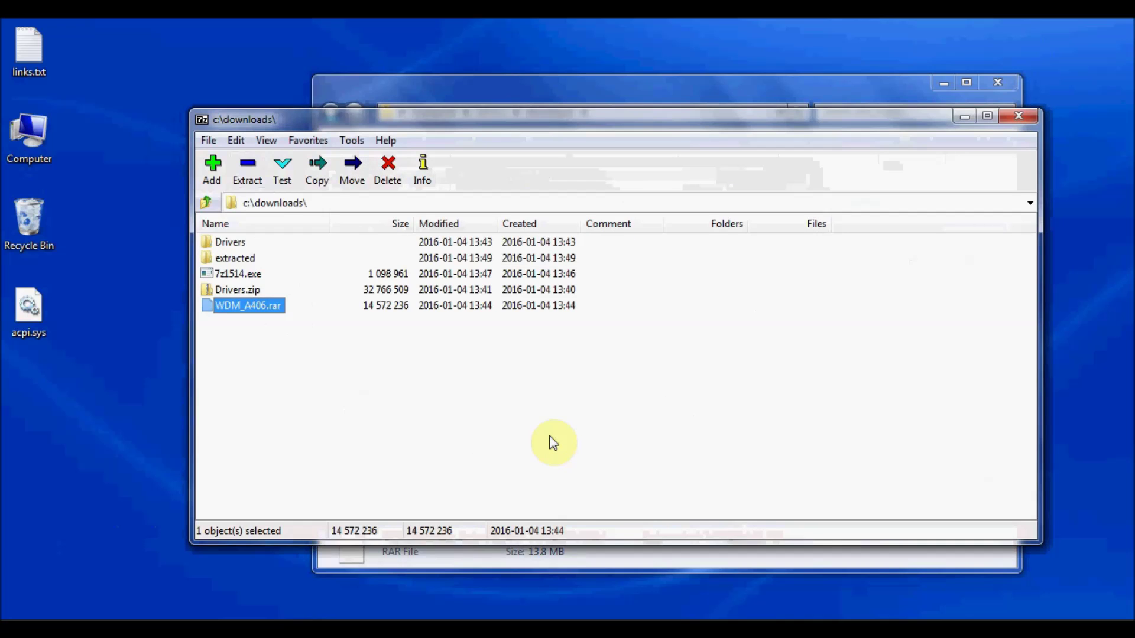
# Browse into extracted, then WDM_A406, to list setup.exe and the other driver files.
pyautogui.click(542, 91)
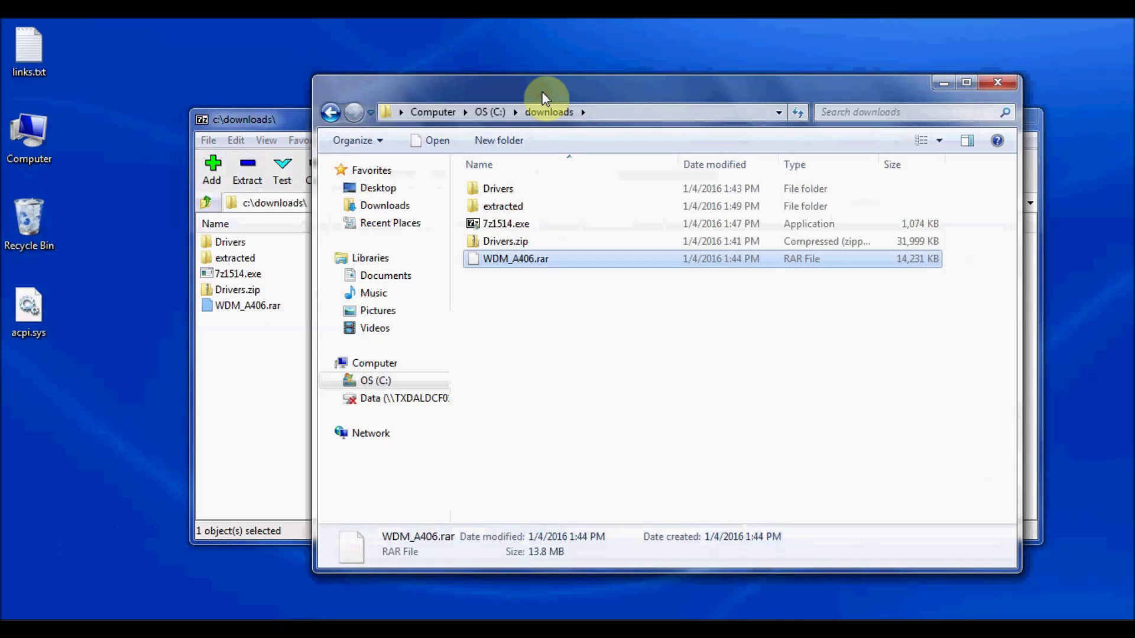
pyautogui.click(517, 208)
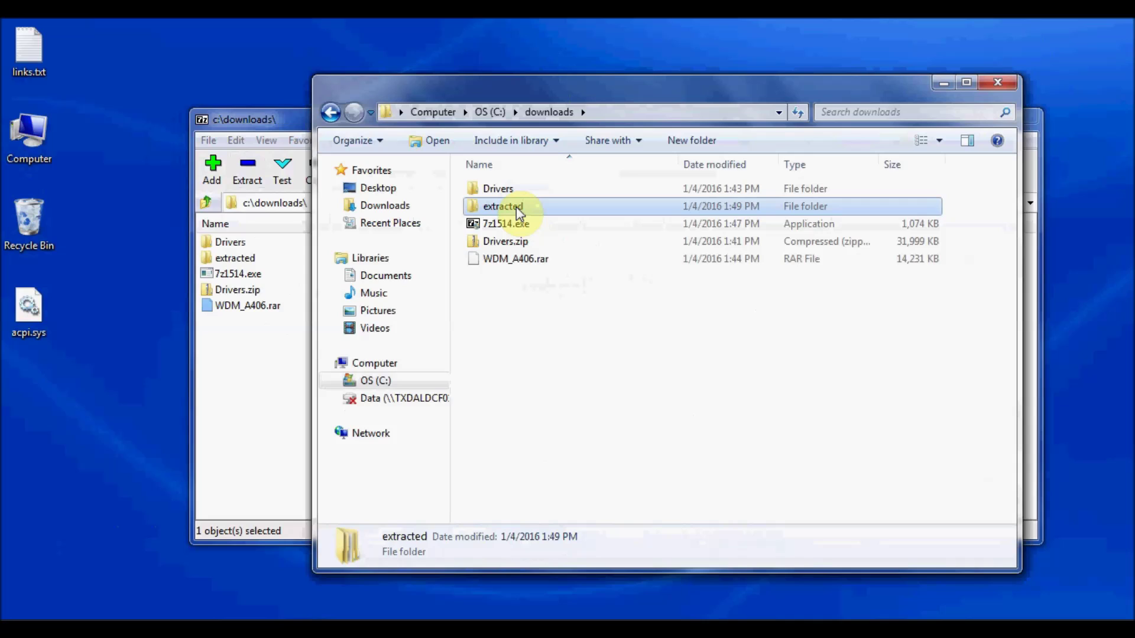
pyautogui.click(520, 211)
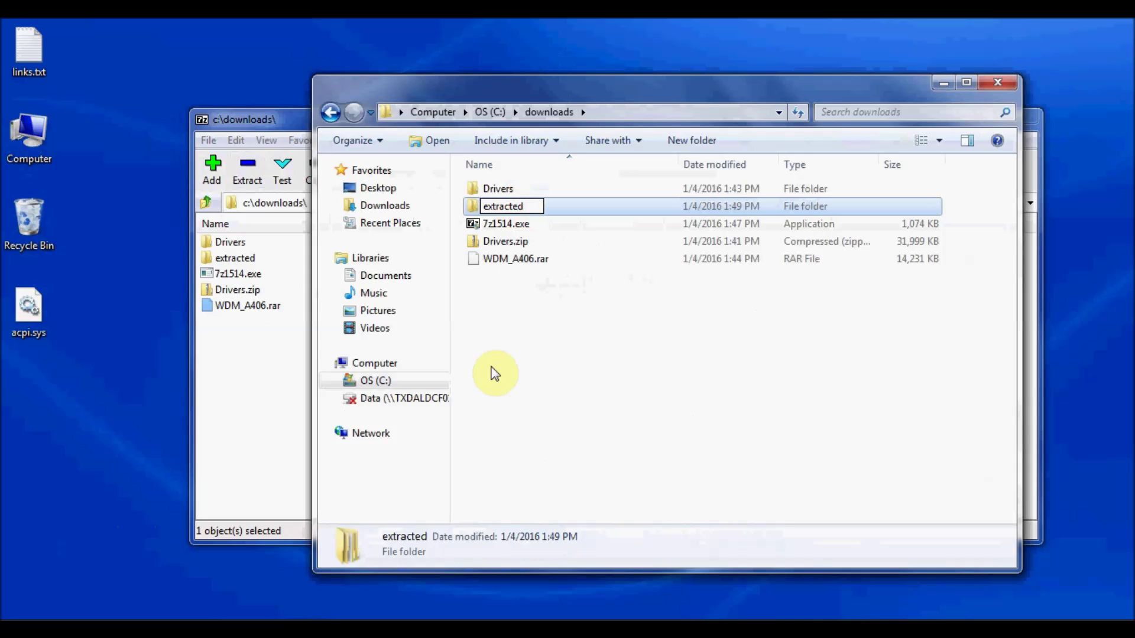
pyautogui.click(495, 374)
pyautogui.doubleClick(520, 206)
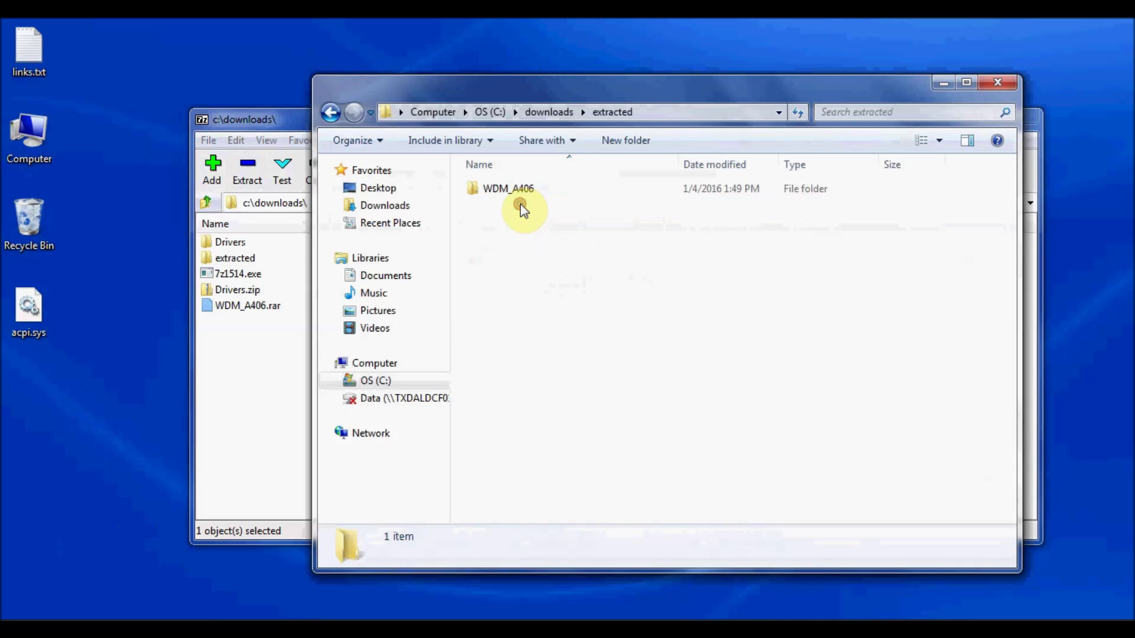
pyautogui.doubleClick(509, 190)
pyautogui.doubleClick(509, 189)
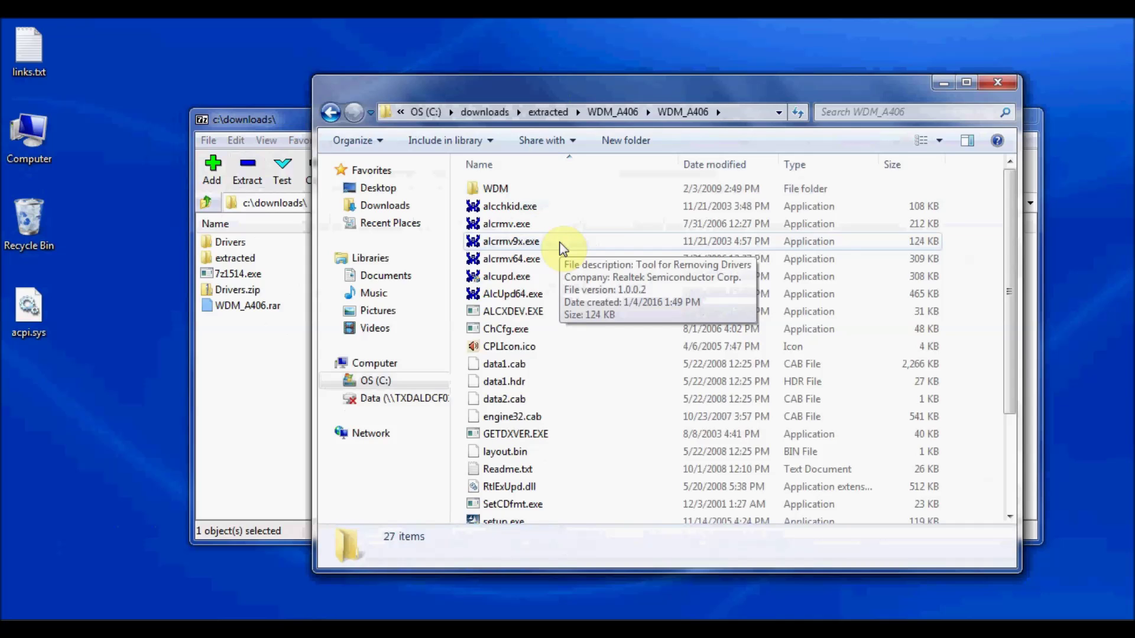